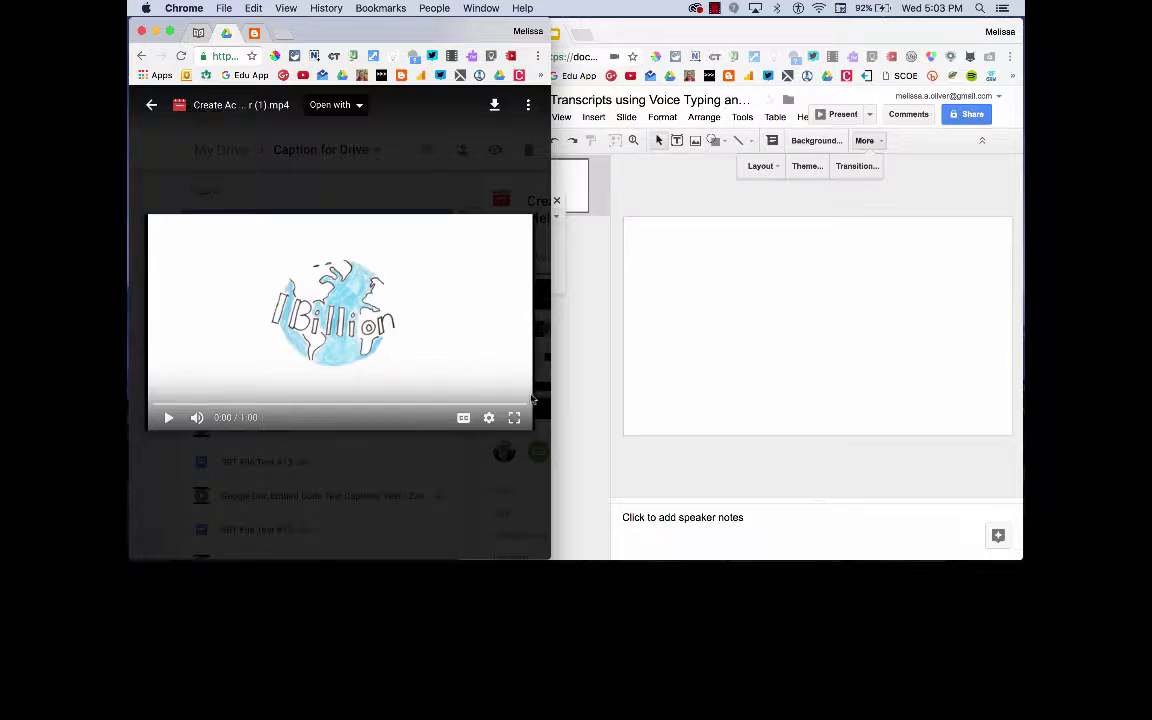
- Place the cursor in the Google Slides speaker notes and enlarge the notes area to nearly half the window height
left_click(572, 392)
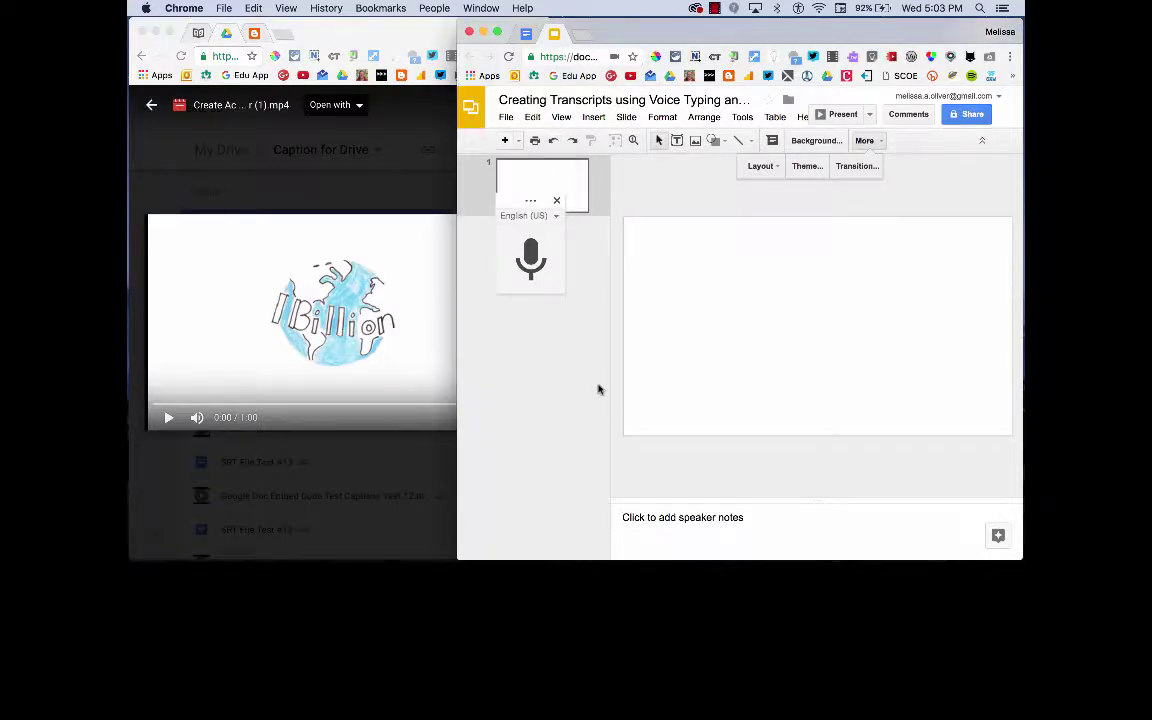
left_click(741, 117)
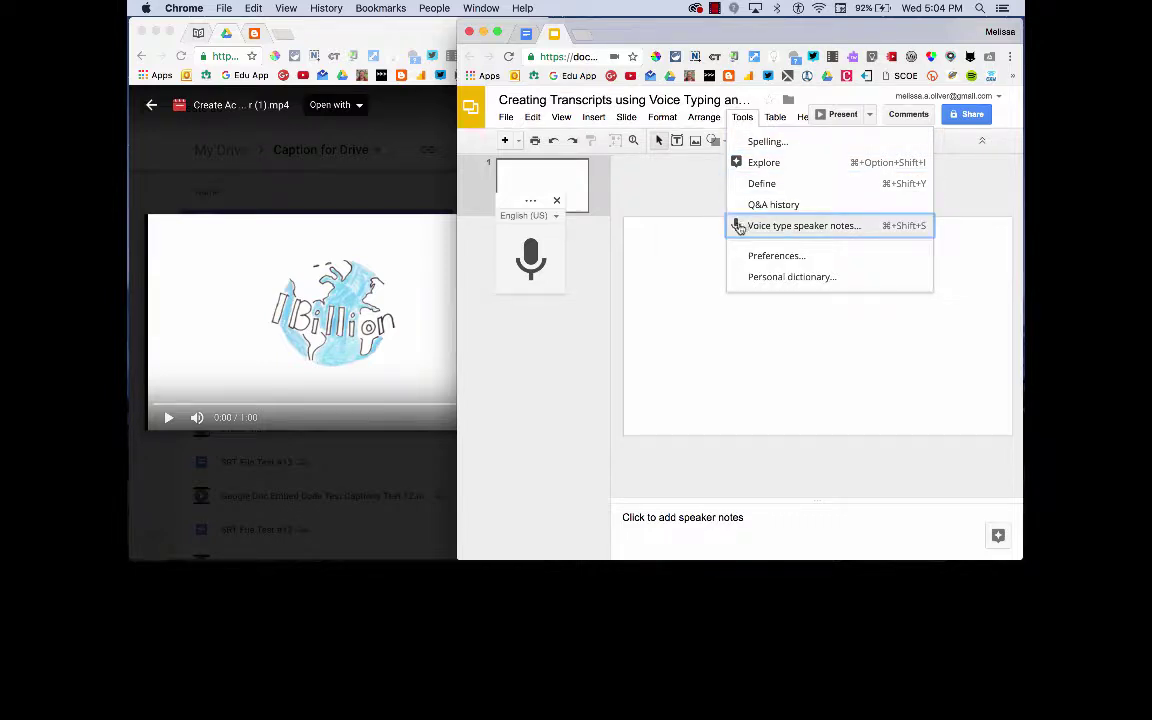
left_click(635, 529)
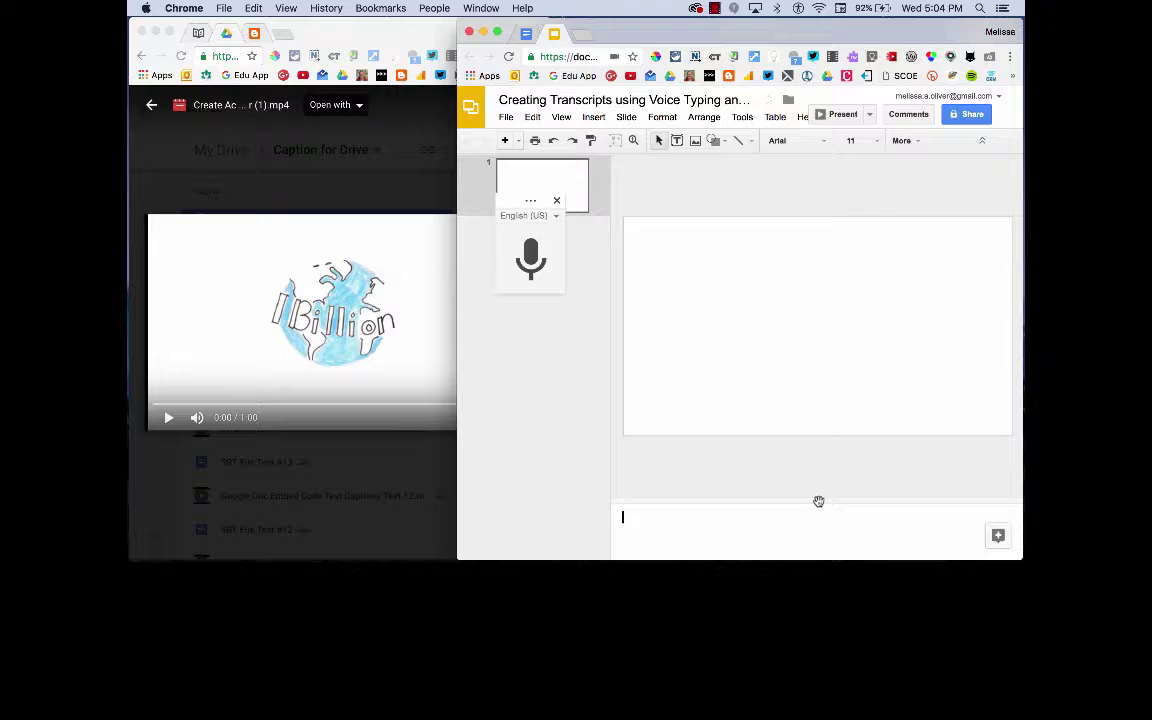
left_click_drag(818, 501, 843, 324)
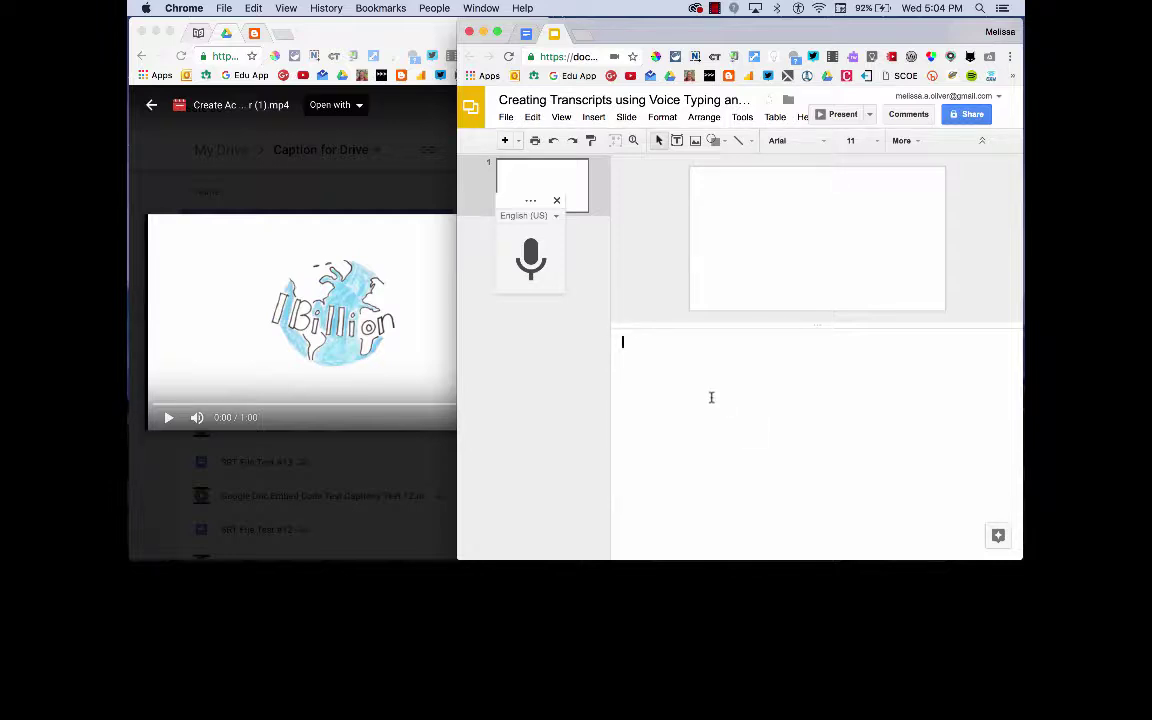
- Voice type the whole narration of the one-minute Drive video into the speaker notes, and stop the dictation when it ends
left_click(421, 466)
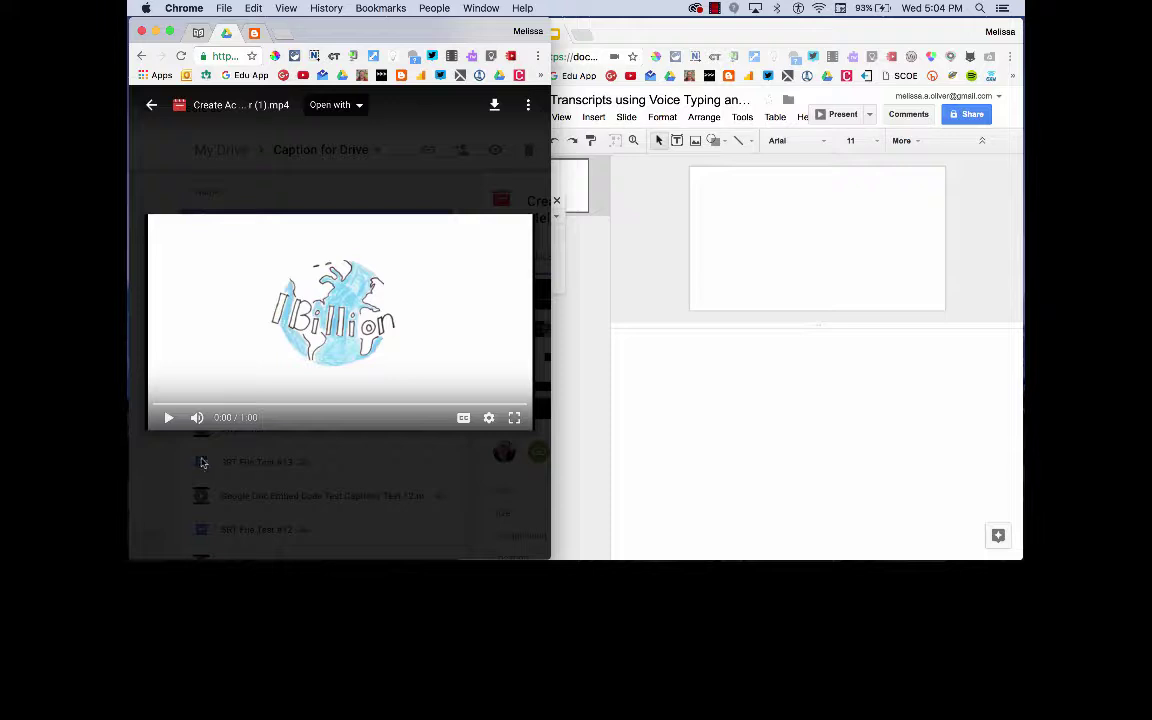
left_click(640, 362)
left_click(530, 258)
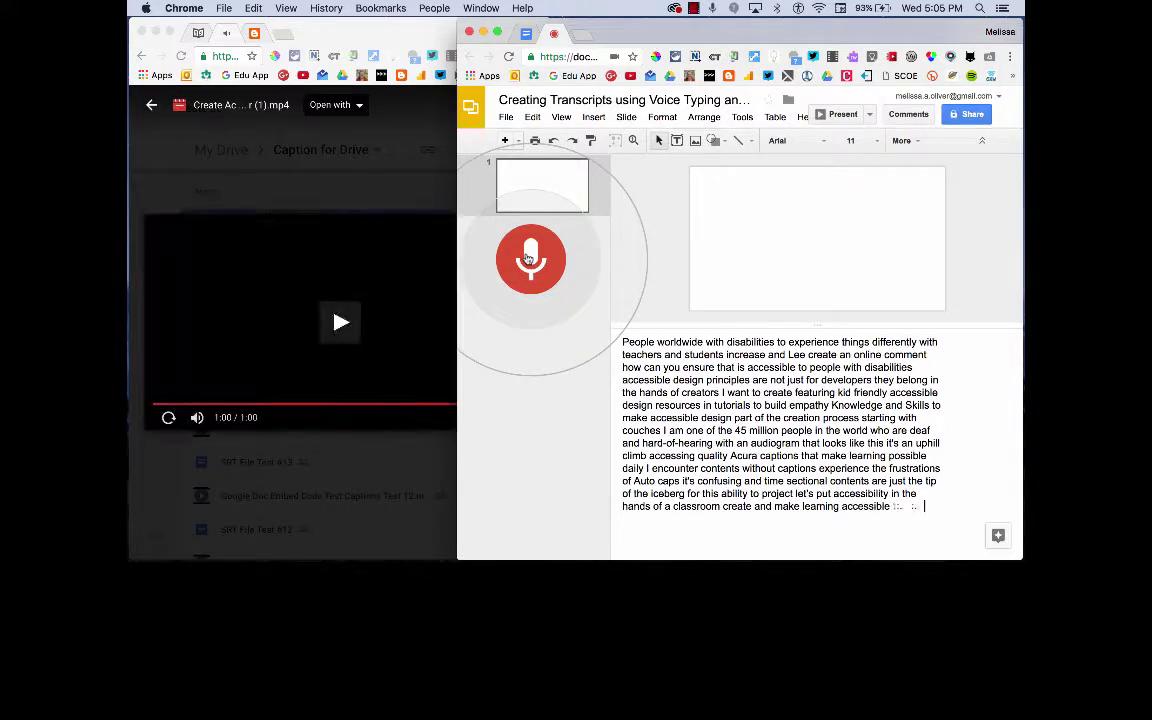
left_click(529, 258)
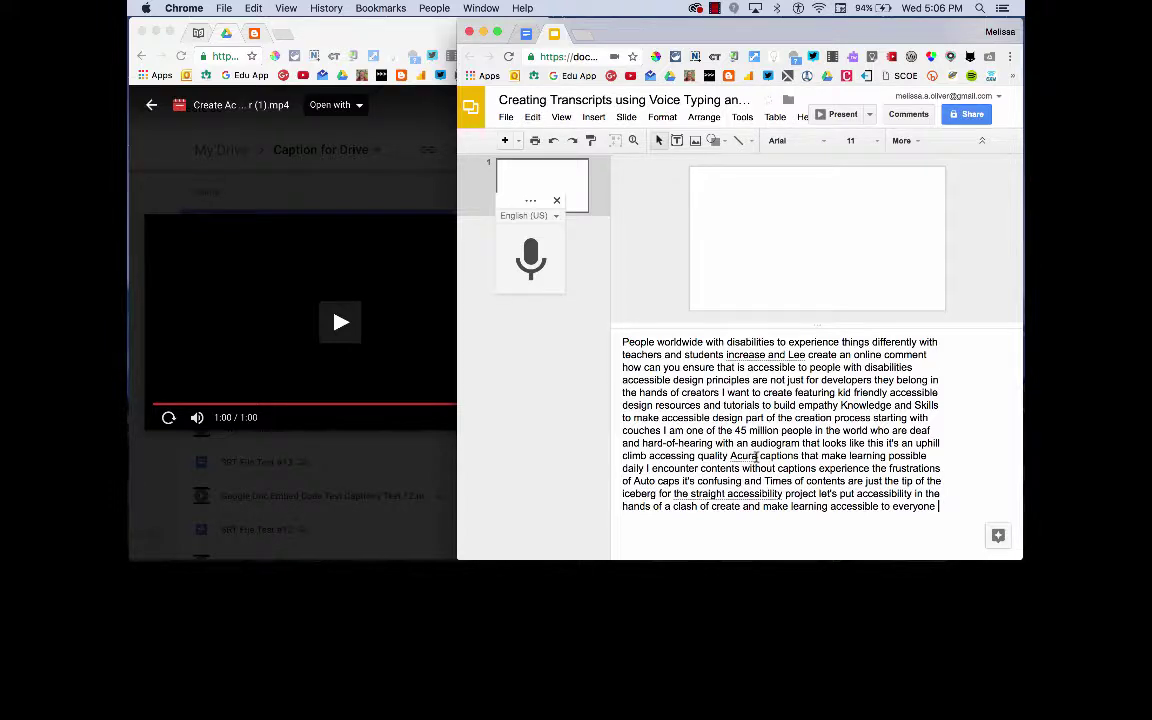
- Replace the misheard word "Acura" with "accurate" in the transcript
left_click_drag(757, 456, 726, 458)
type("acc")
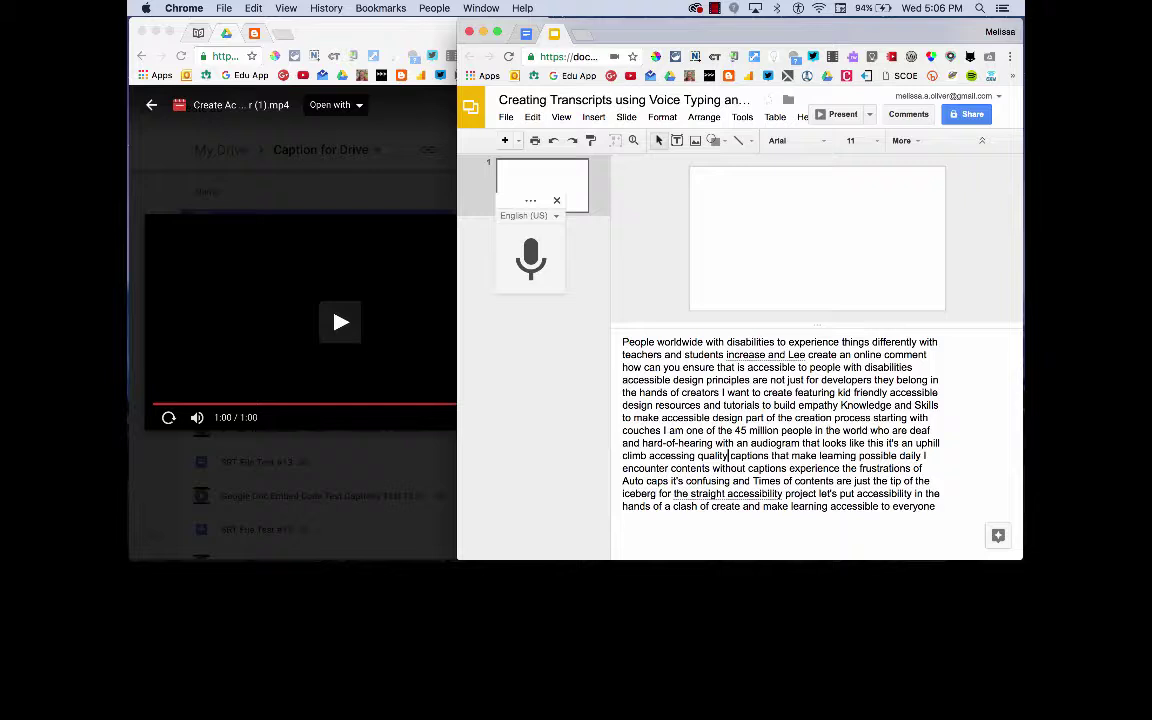
type("urate")
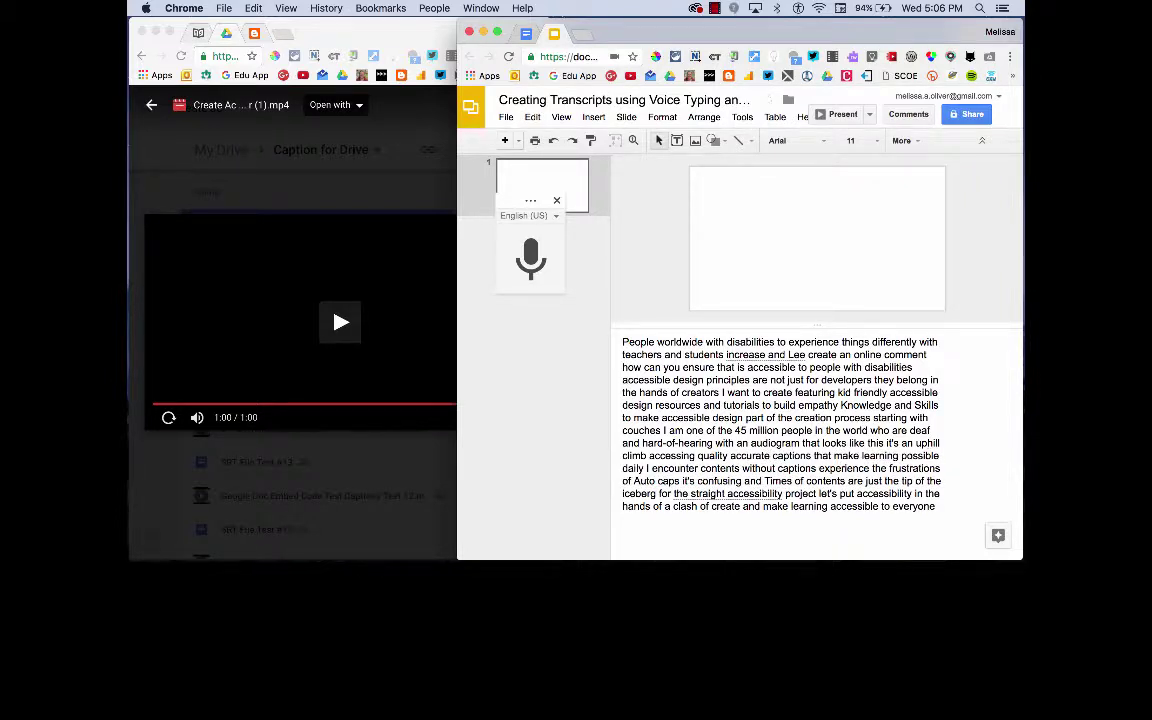
- Replace the misheard words "the straight" before "accessibility project" with "this create"
double_click(680, 494)
key("BackSpace")
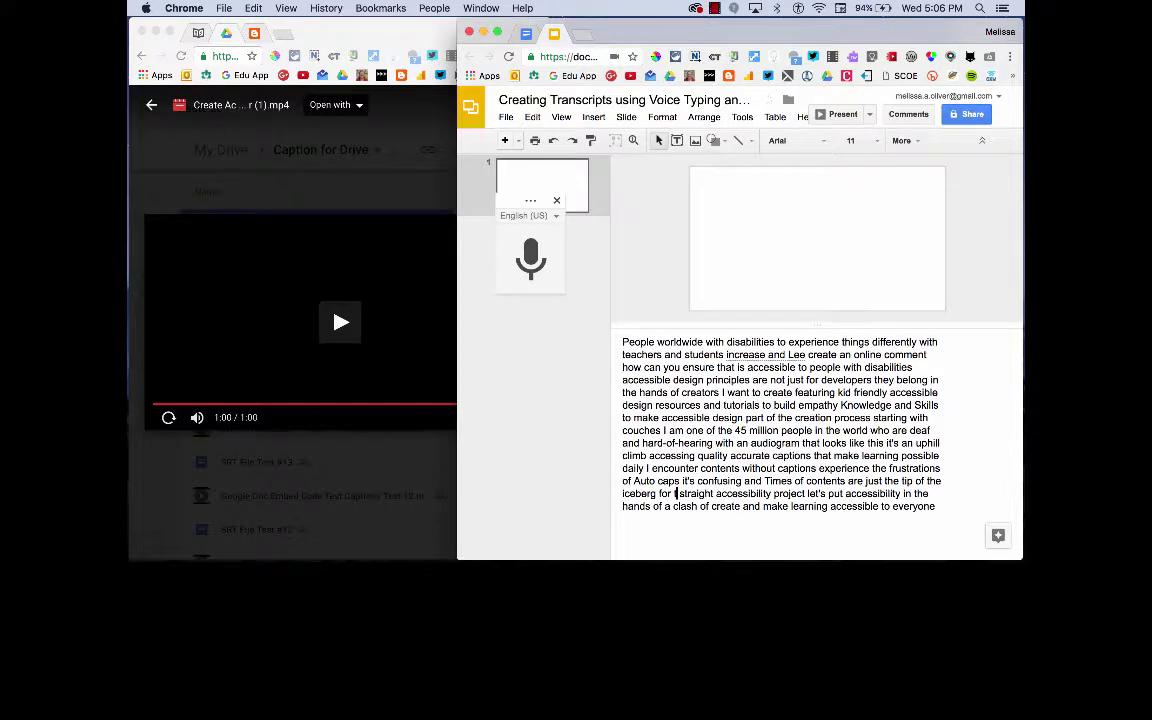
type("this")
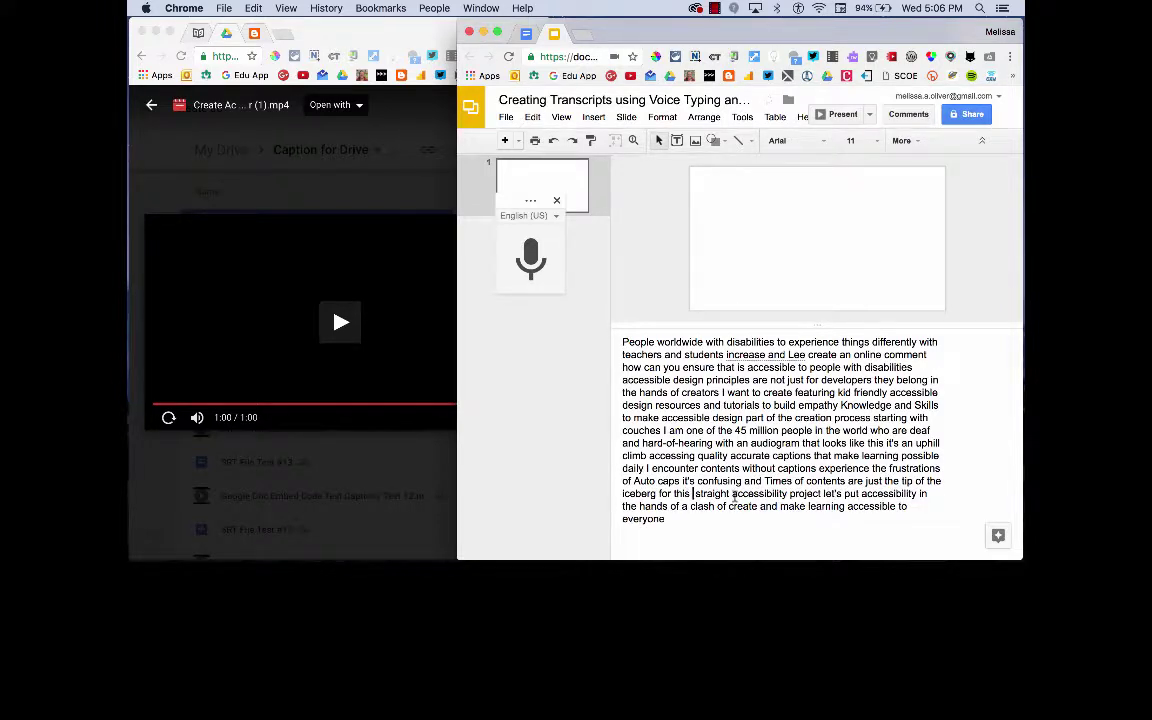
left_click_drag(734, 497, 693, 495)
key("BackSpace")
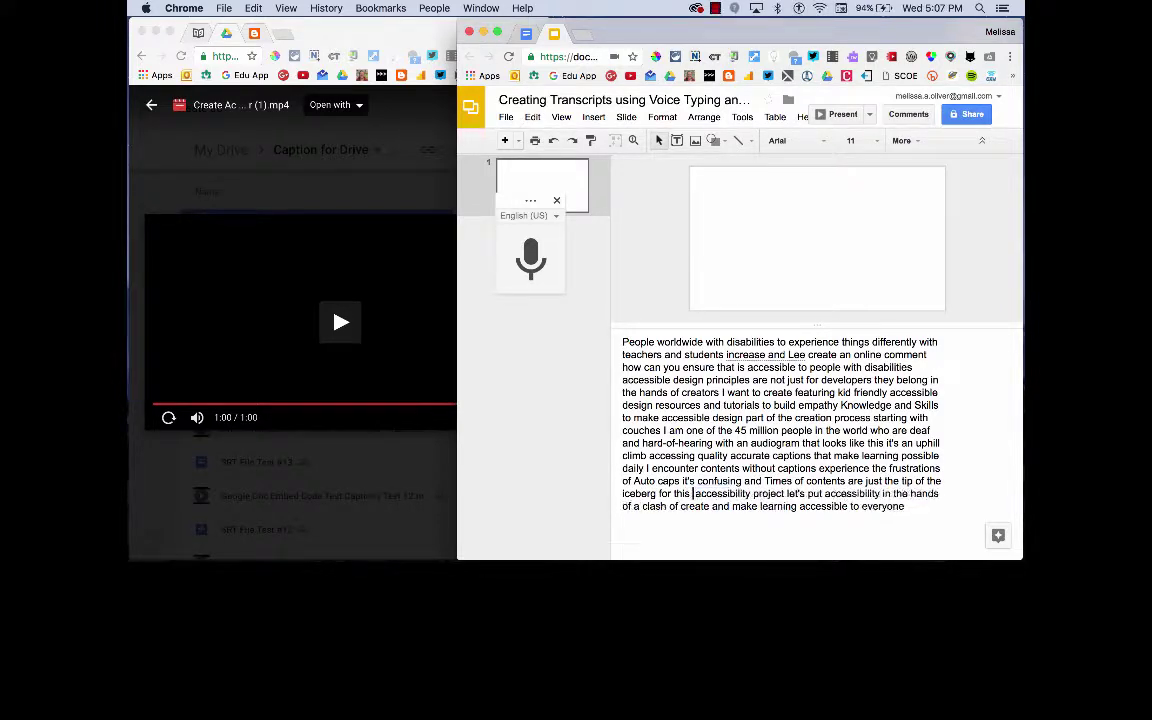
type("create")
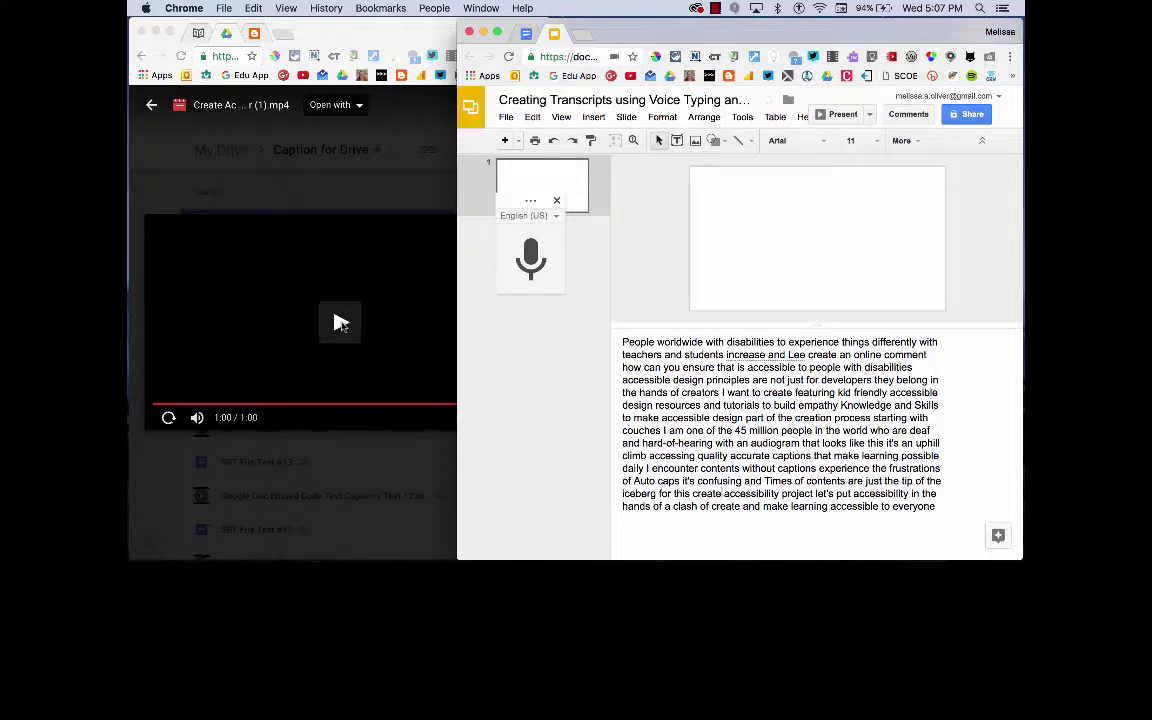
- Replay the video while inserting "There are one billion" at the start of the transcript, and pause playback
left_click(340, 322)
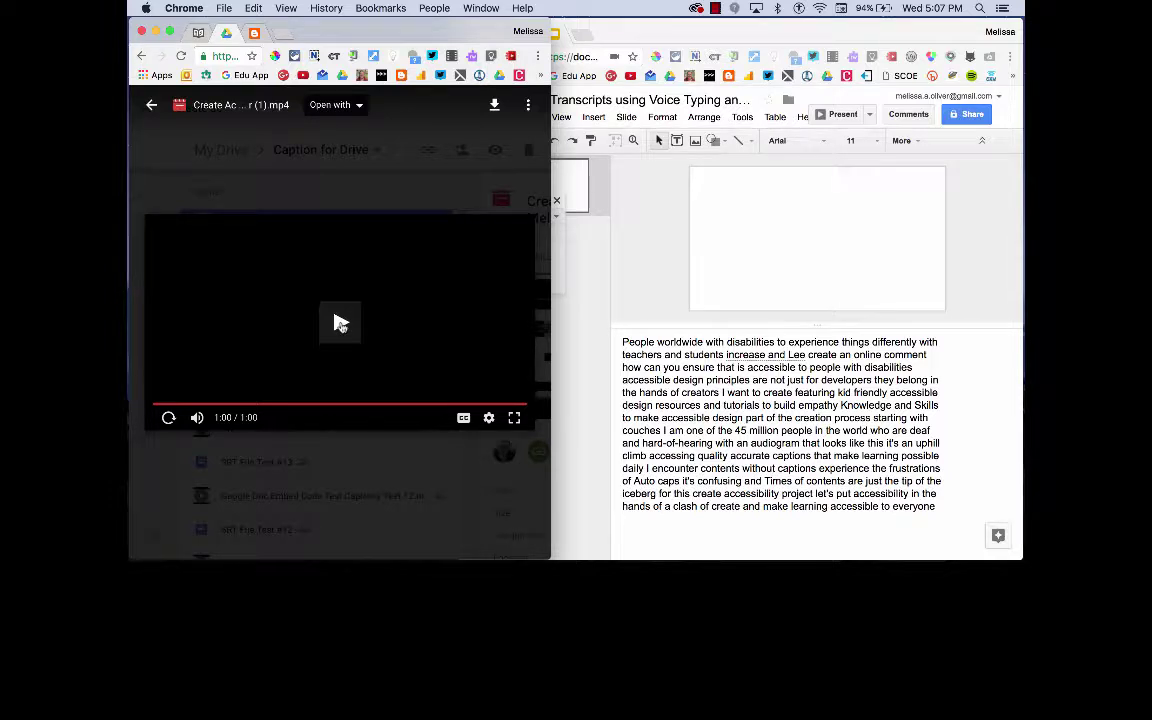
left_click(338, 322)
left_click(620, 341)
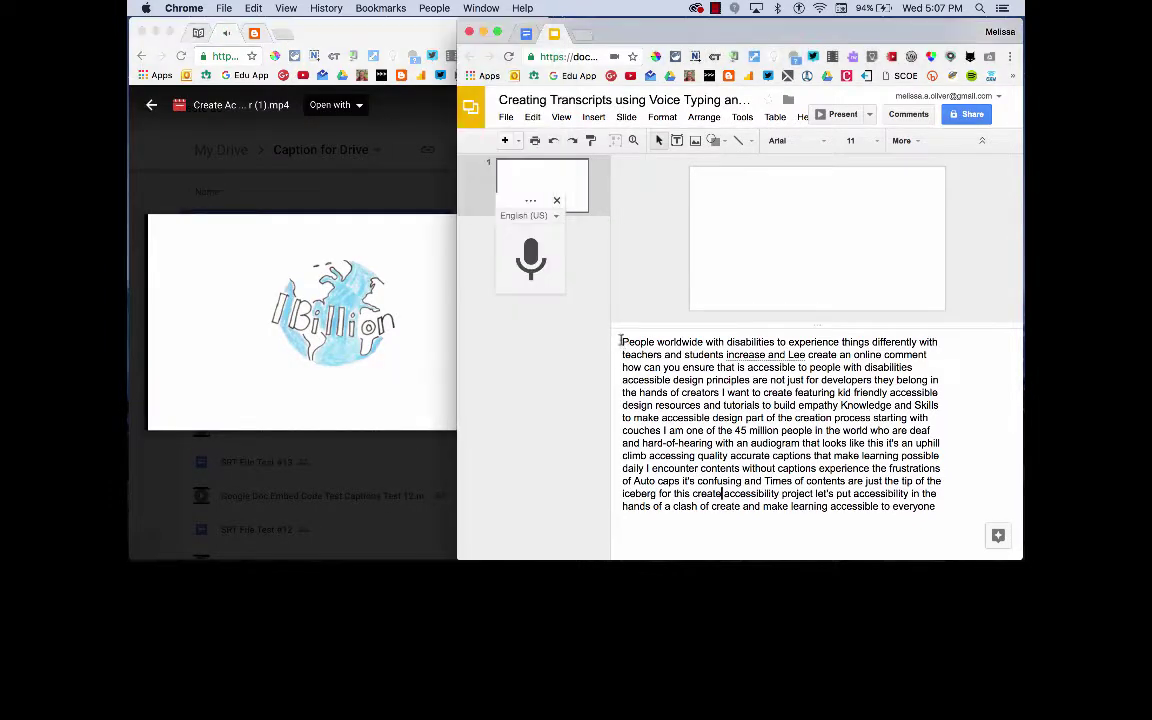
type("There are on")
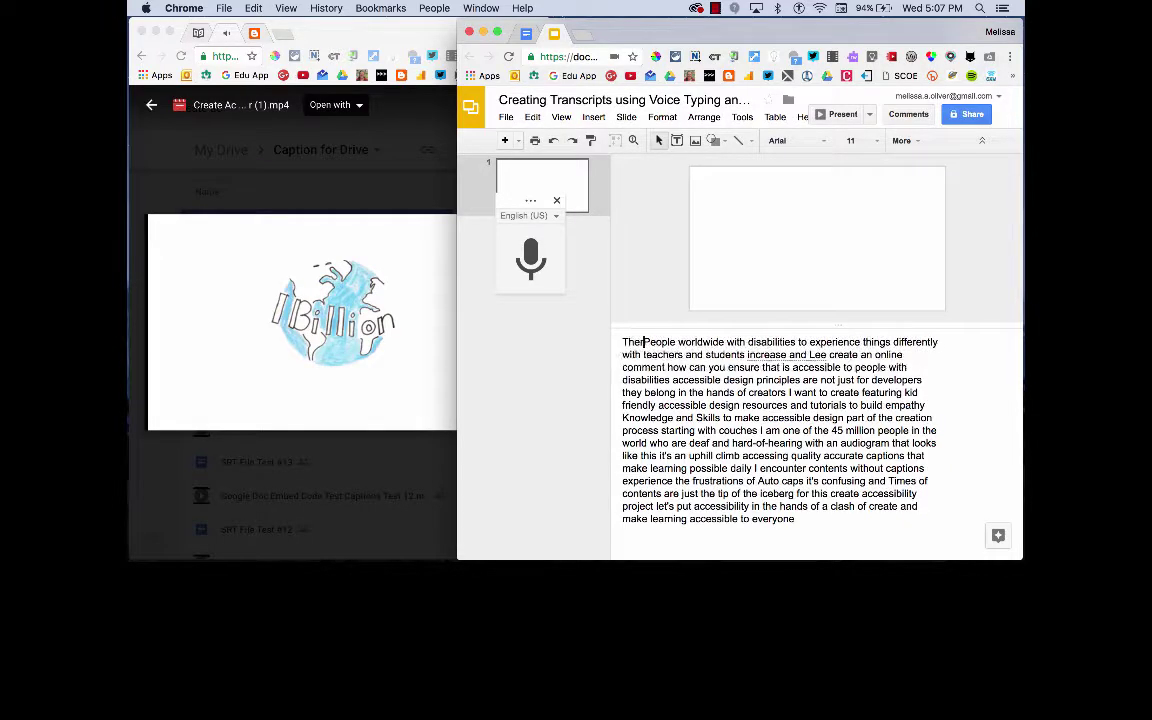
type("e billion")
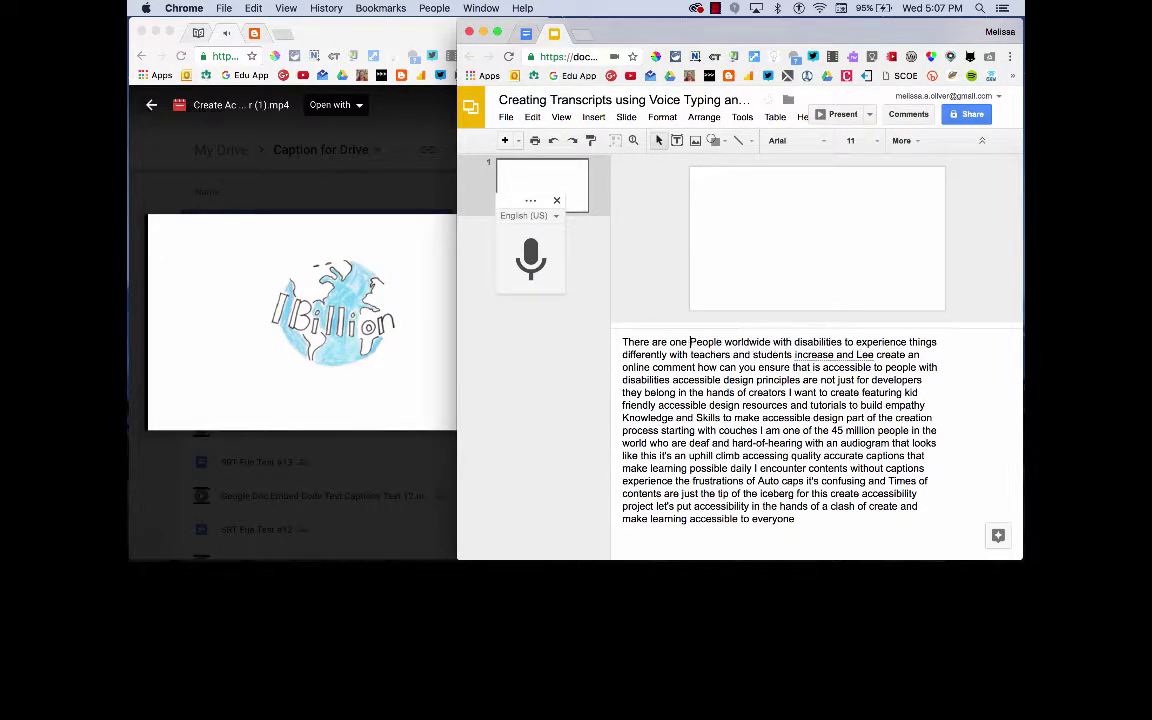
key("super+grave")
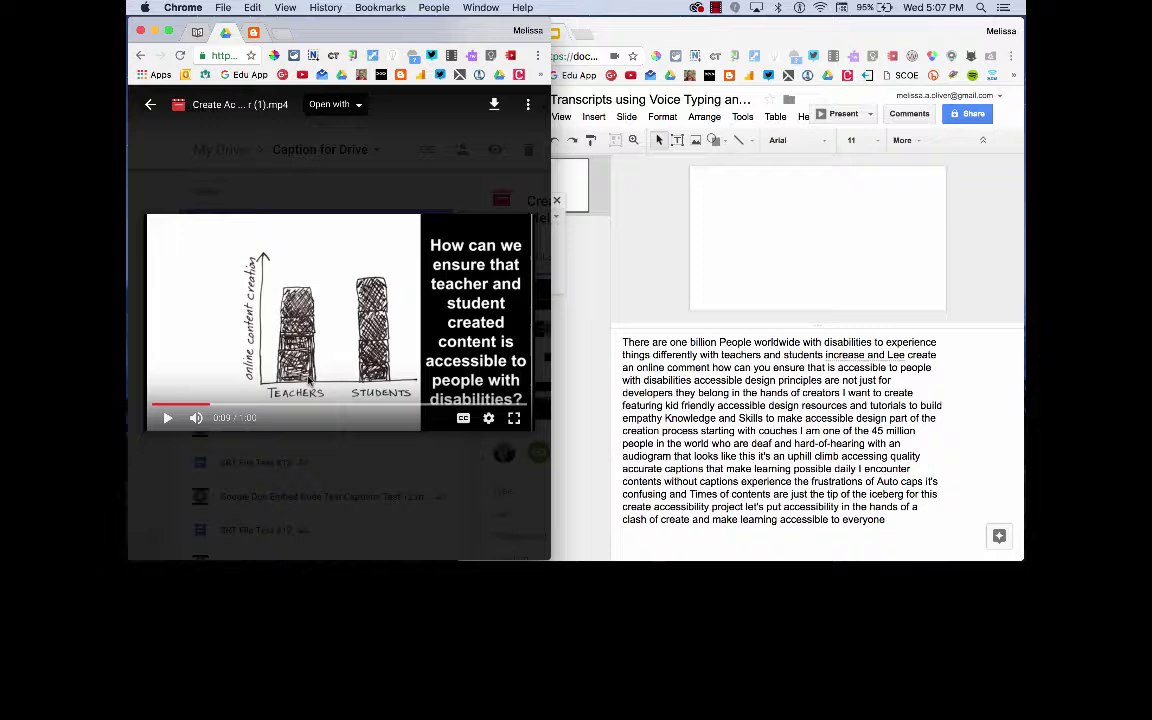
- Correct the first transcript sentence by lowercasing "People" and replacing "to" before "experience" with "that"
left_click(725, 345)
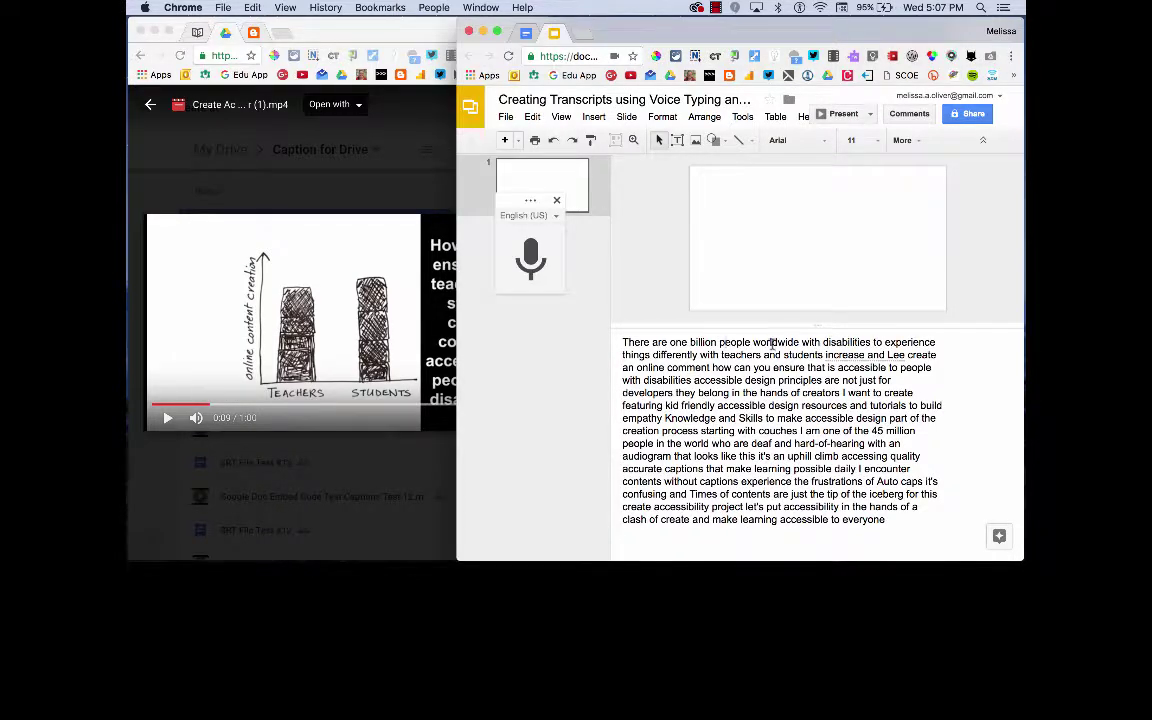
left_click(882, 342)
key("BackSpace")
key("BackSpace")
type("that")
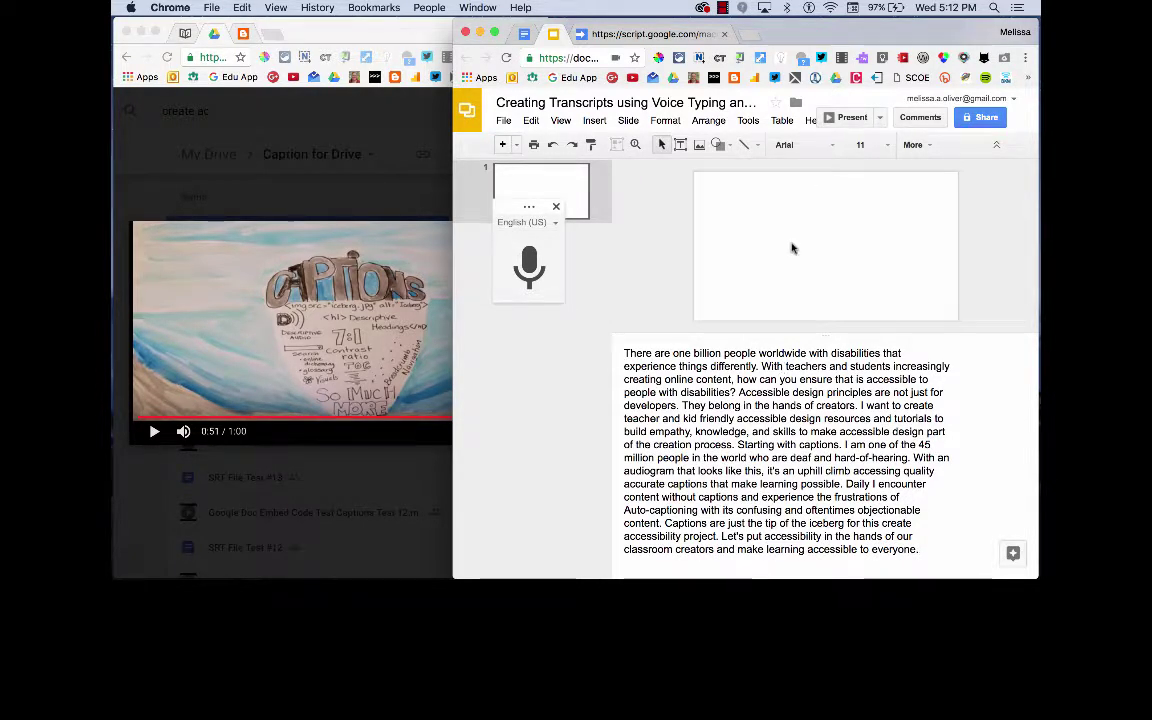
- Insert the Create Accessibility video ending in "(1).mp4" from Google Drive and move it to the centre of the slide
left_click(606, 123)
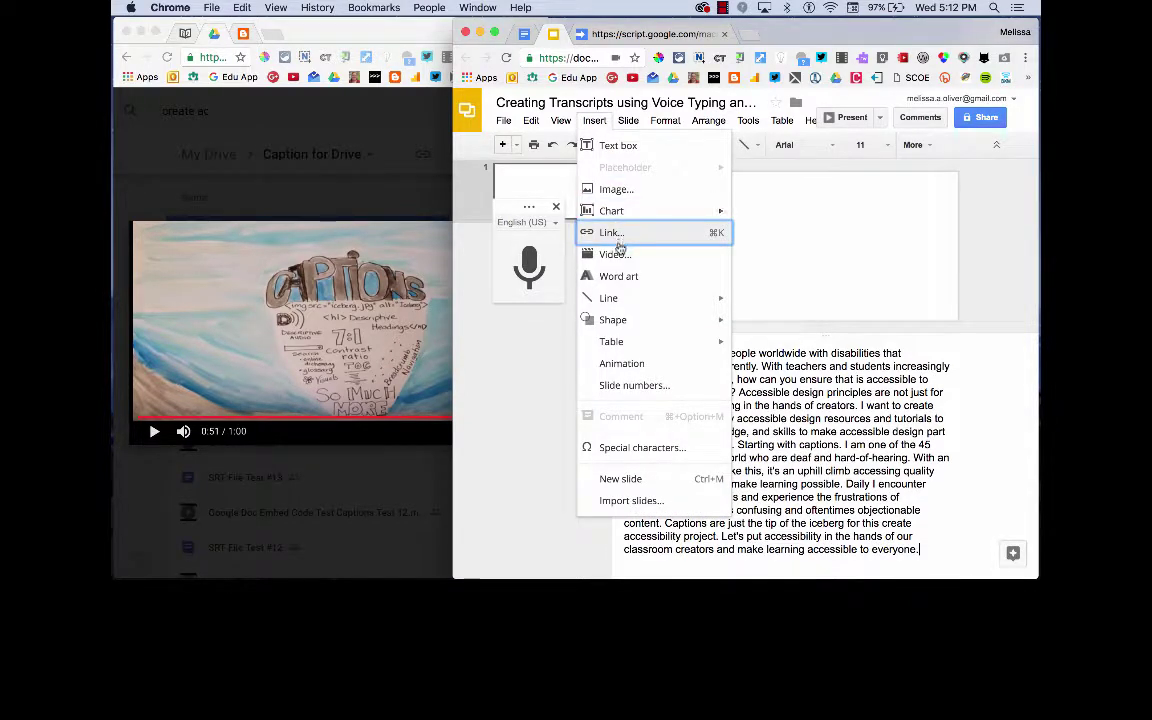
left_click(618, 257)
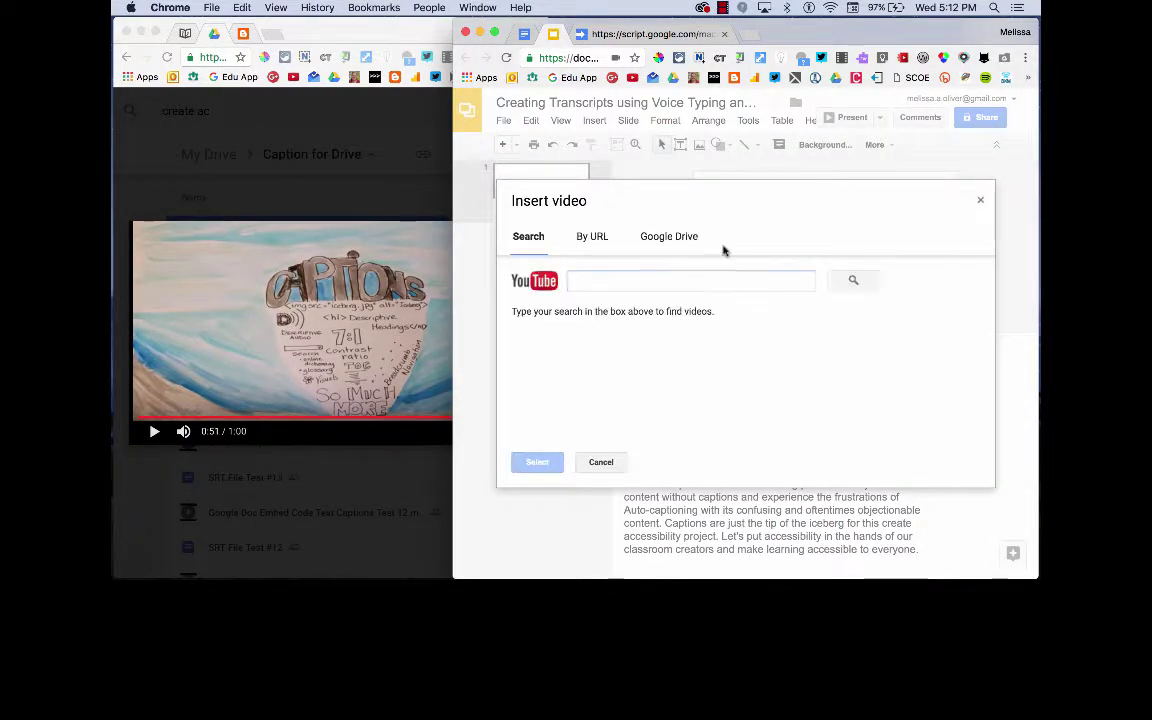
left_click(680, 238)
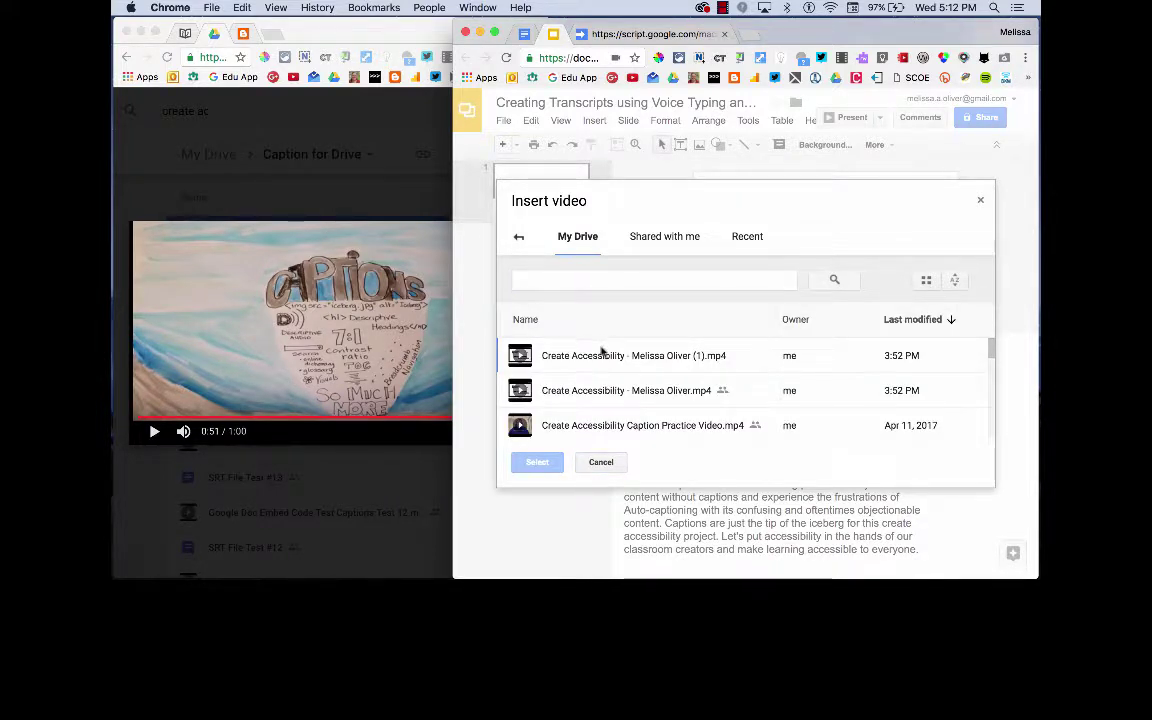
left_click(601, 358)
left_click(537, 463)
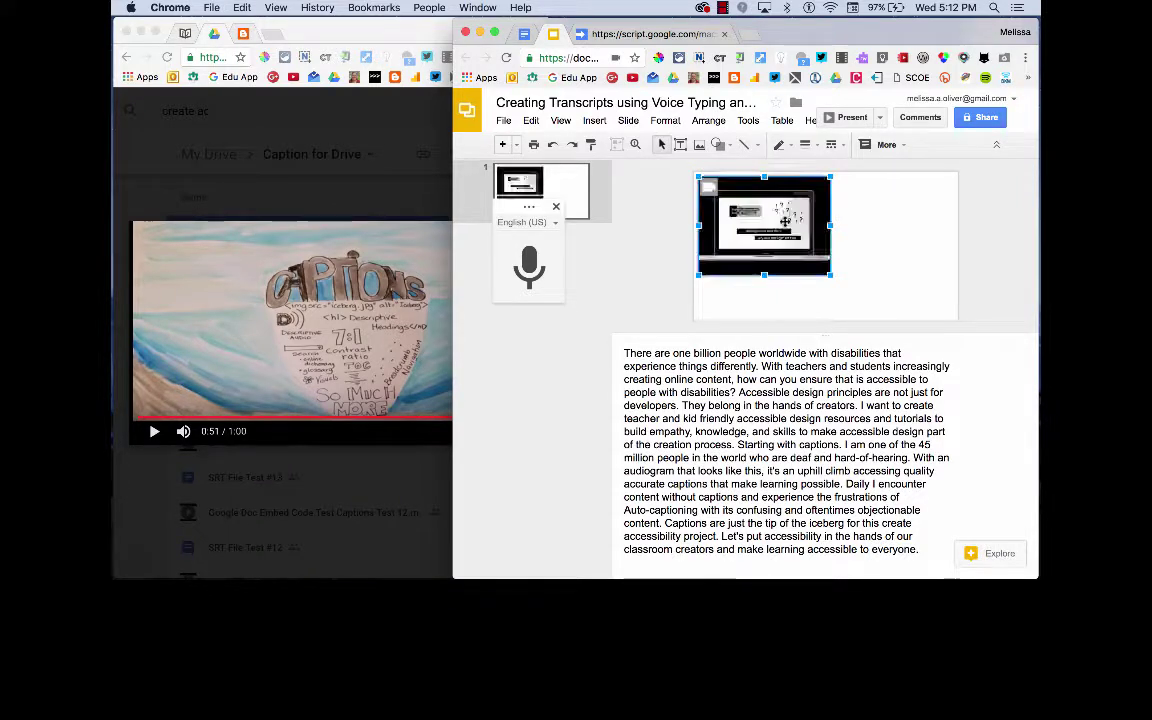
left_click_drag(842, 236, 847, 237)
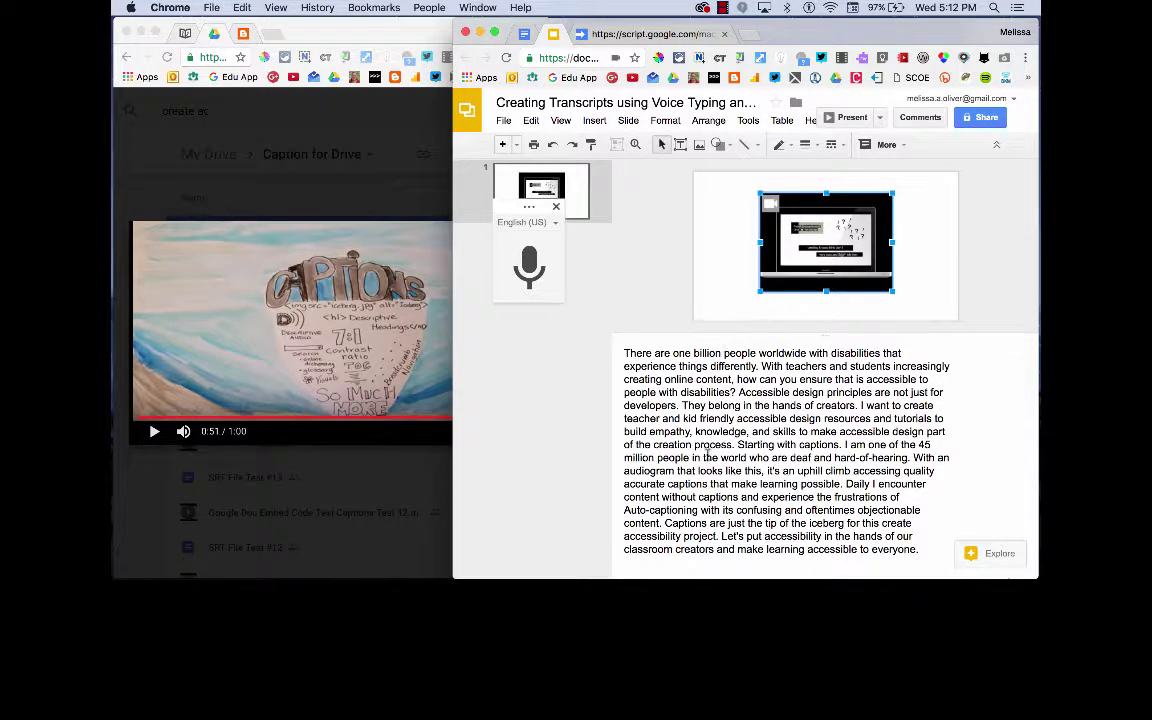
- Download the presentation as a Plain Text (.txt) file
left_click(504, 122)
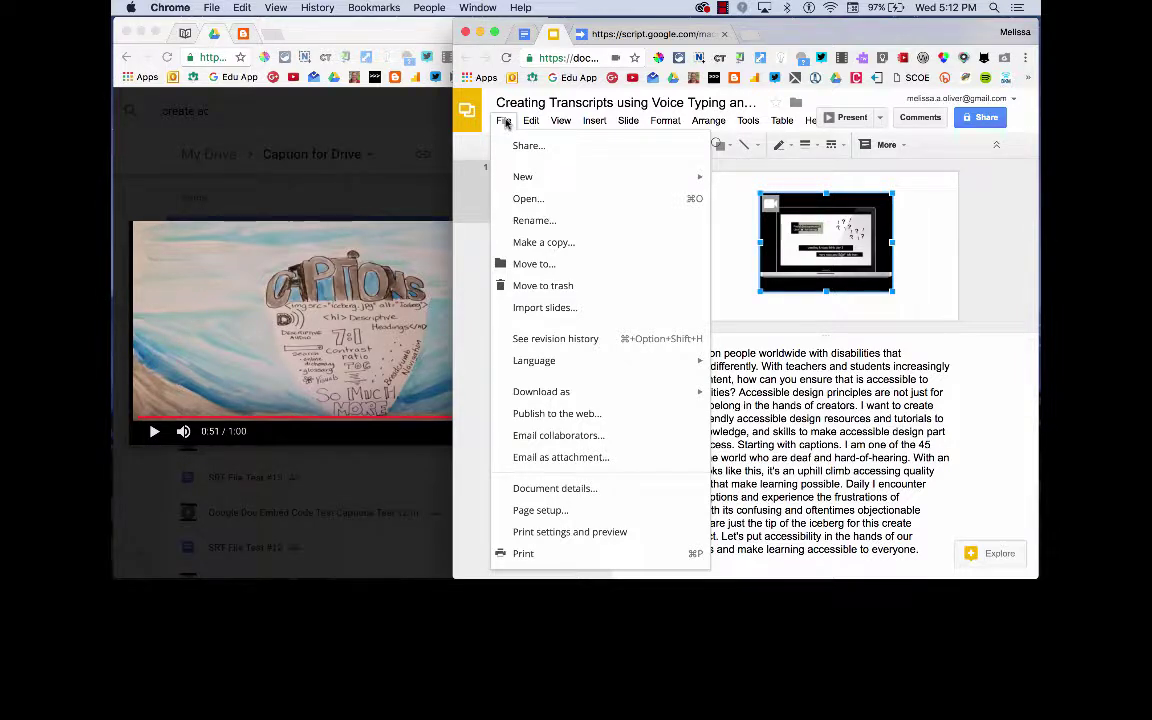
mouse_move(555, 391)
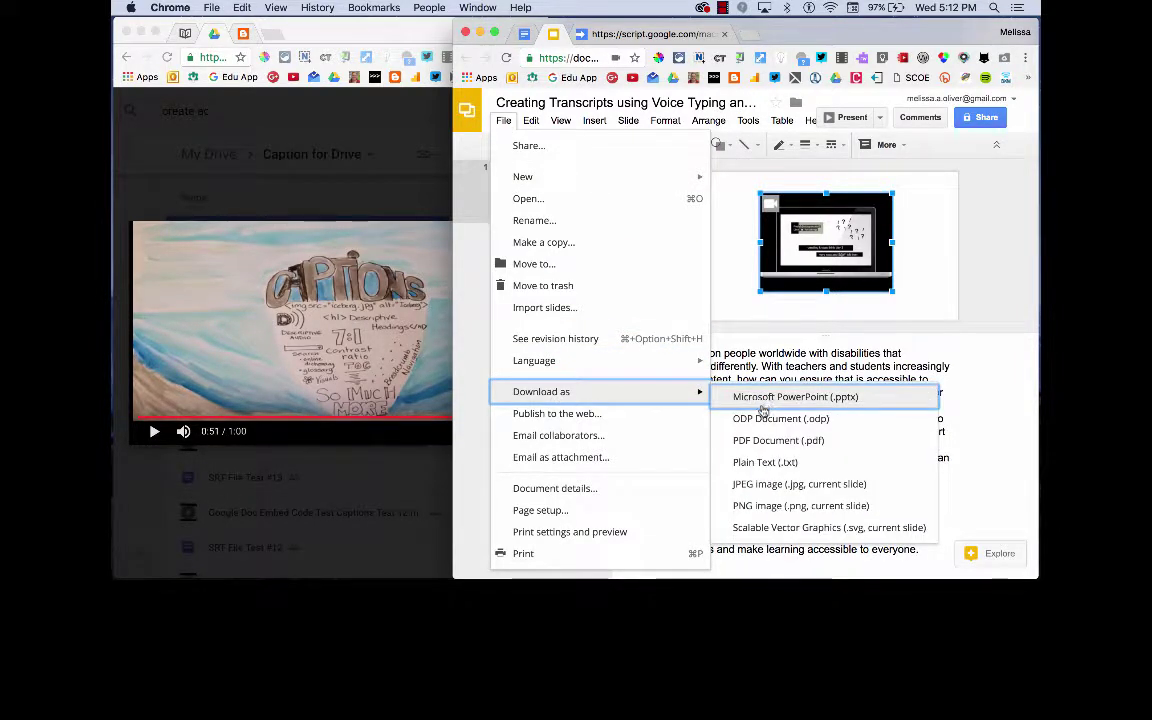
left_click(756, 463)
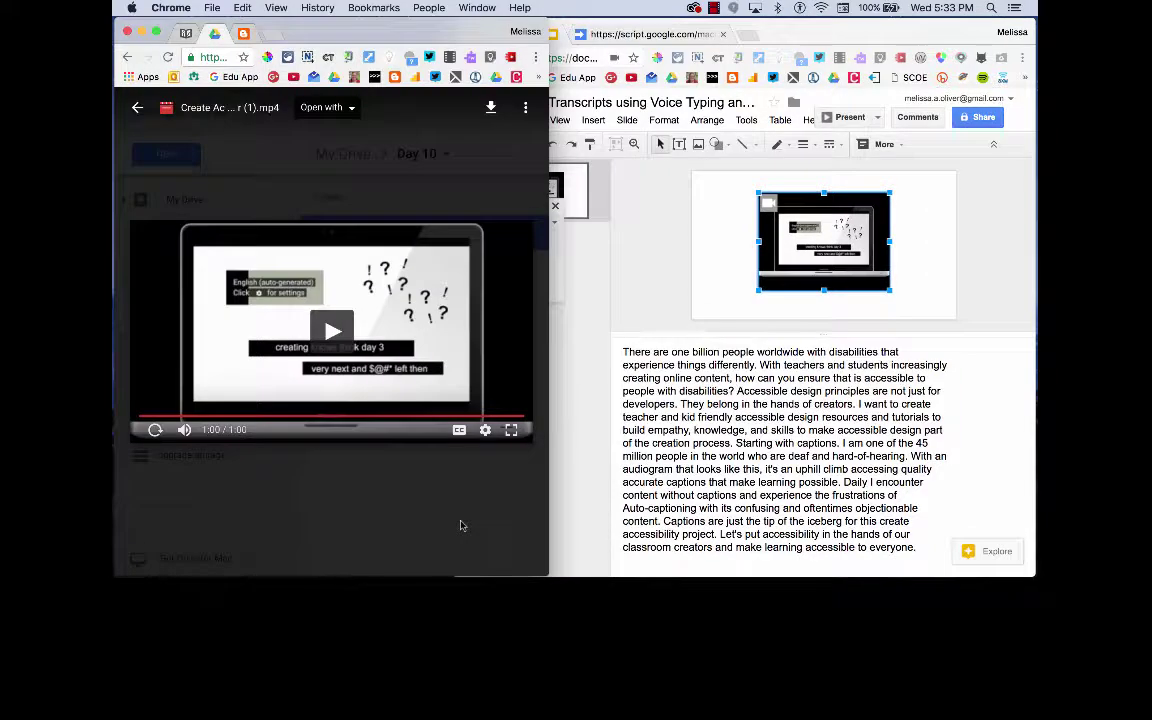
- In Google Drive, open the caption track settings of the "(1).mp4" video in the Day 10 folder and start a new track
left_click(137, 107)
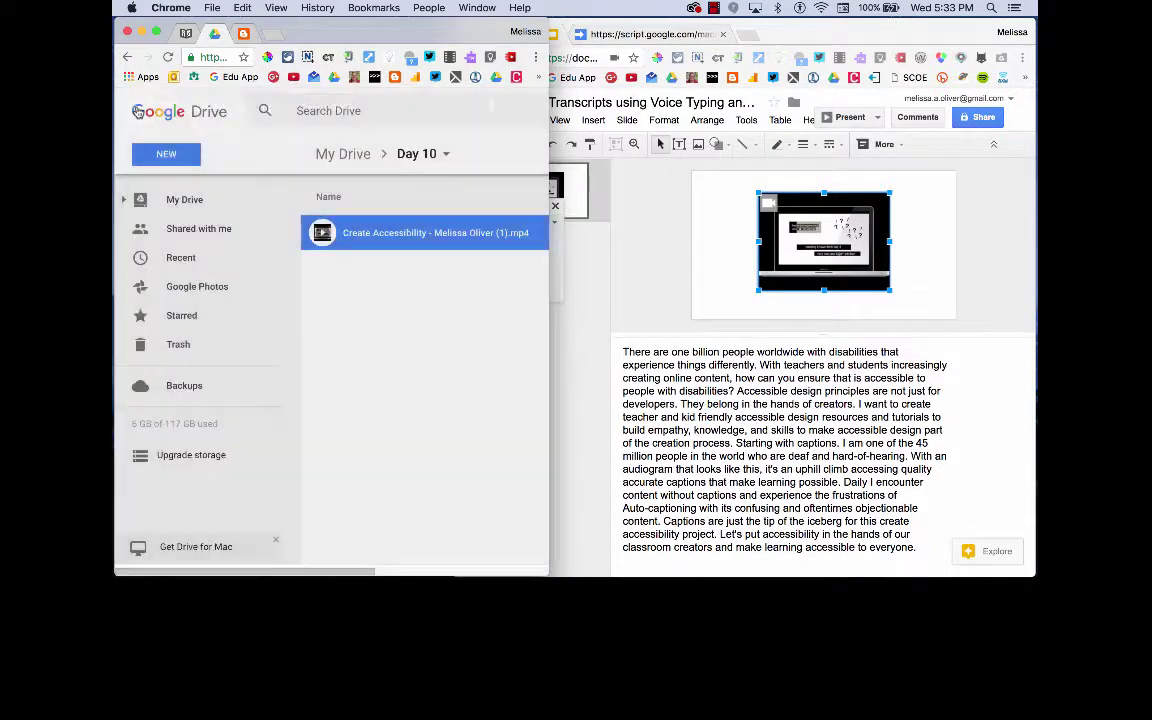
right_click(382, 234)
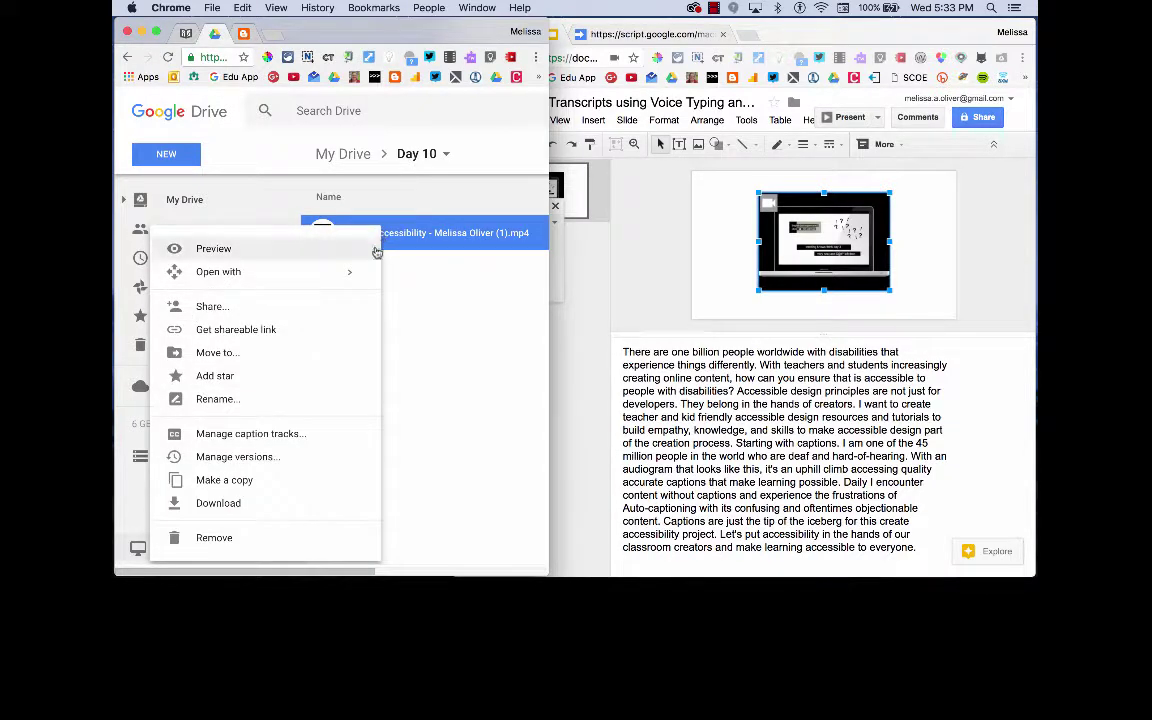
left_click(310, 433)
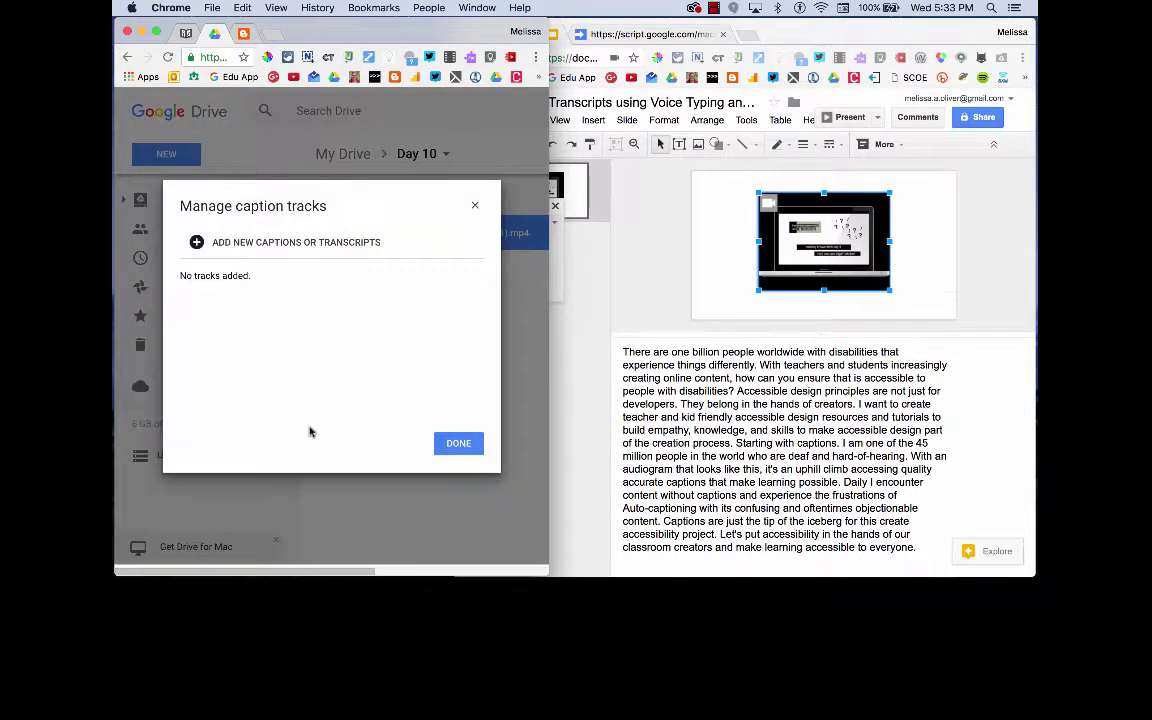
left_click(332, 246)
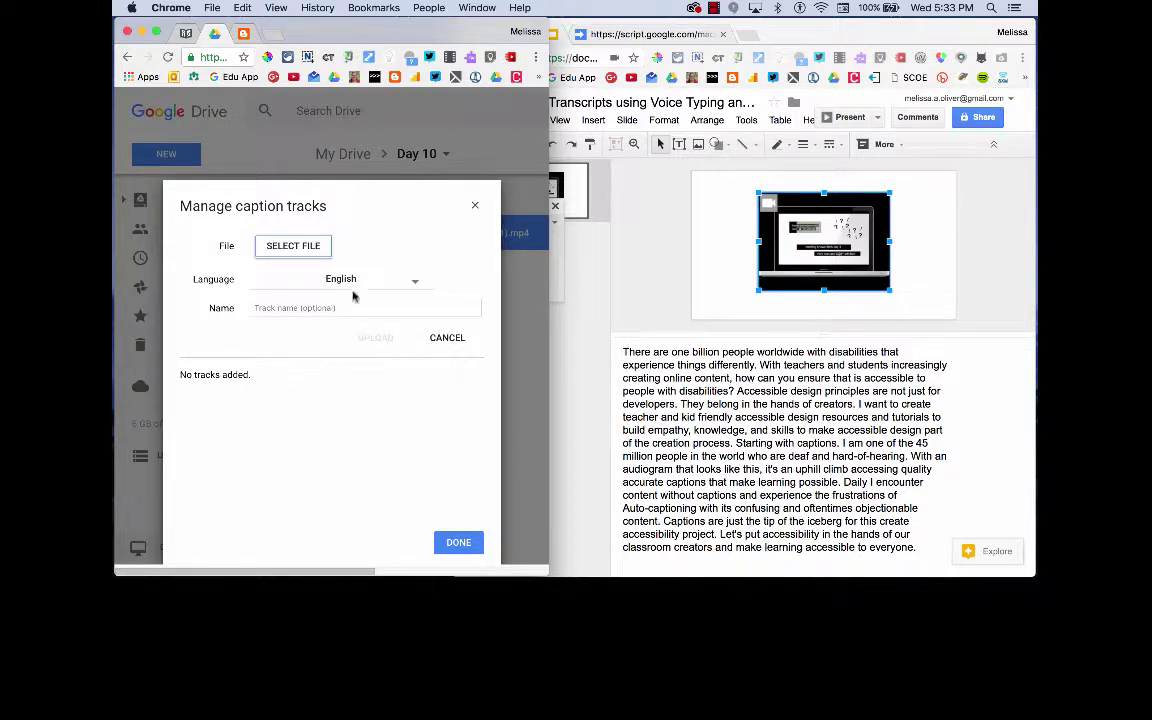
- Upload the "Creating Transcript...Google Slides (1).txt" file from Downloads as an English caption track and close the caption settings
left_click(305, 244)
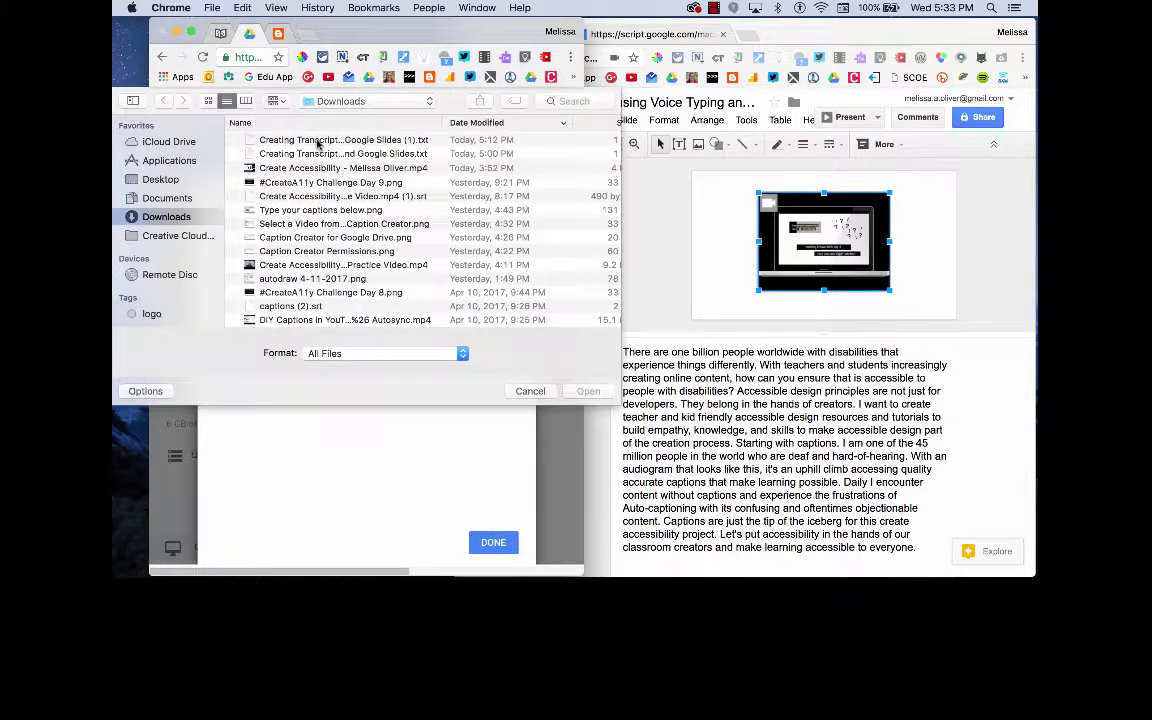
left_click(318, 141)
left_click(588, 391)
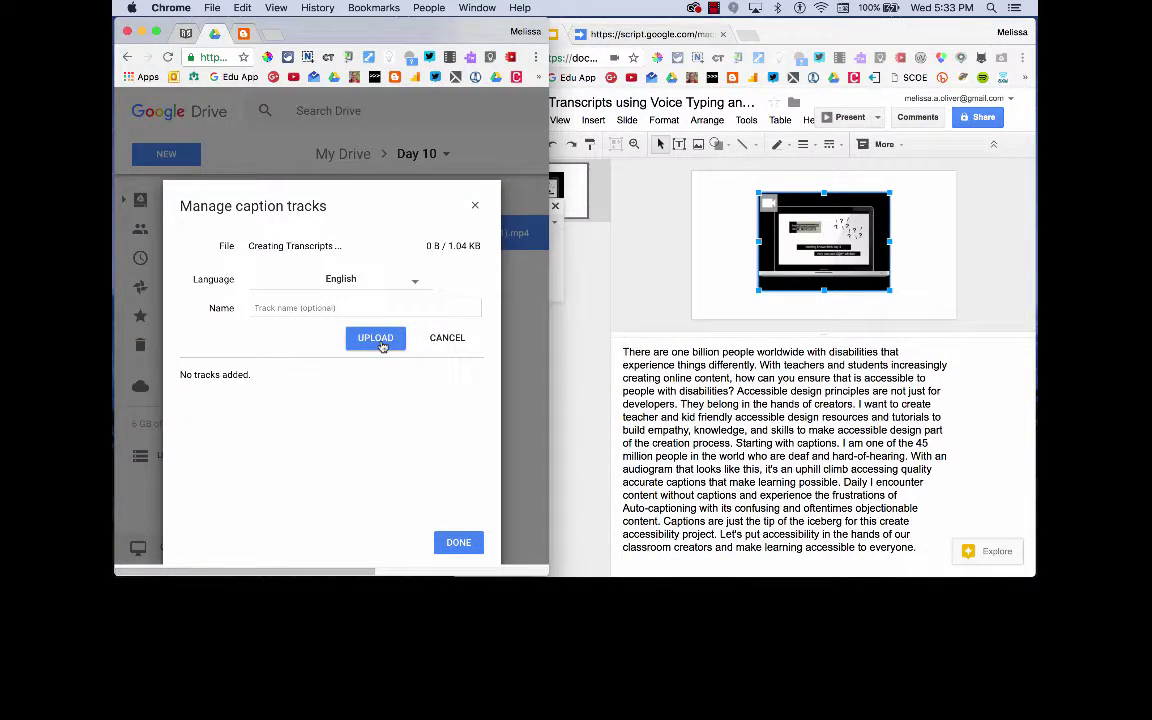
left_click(378, 339)
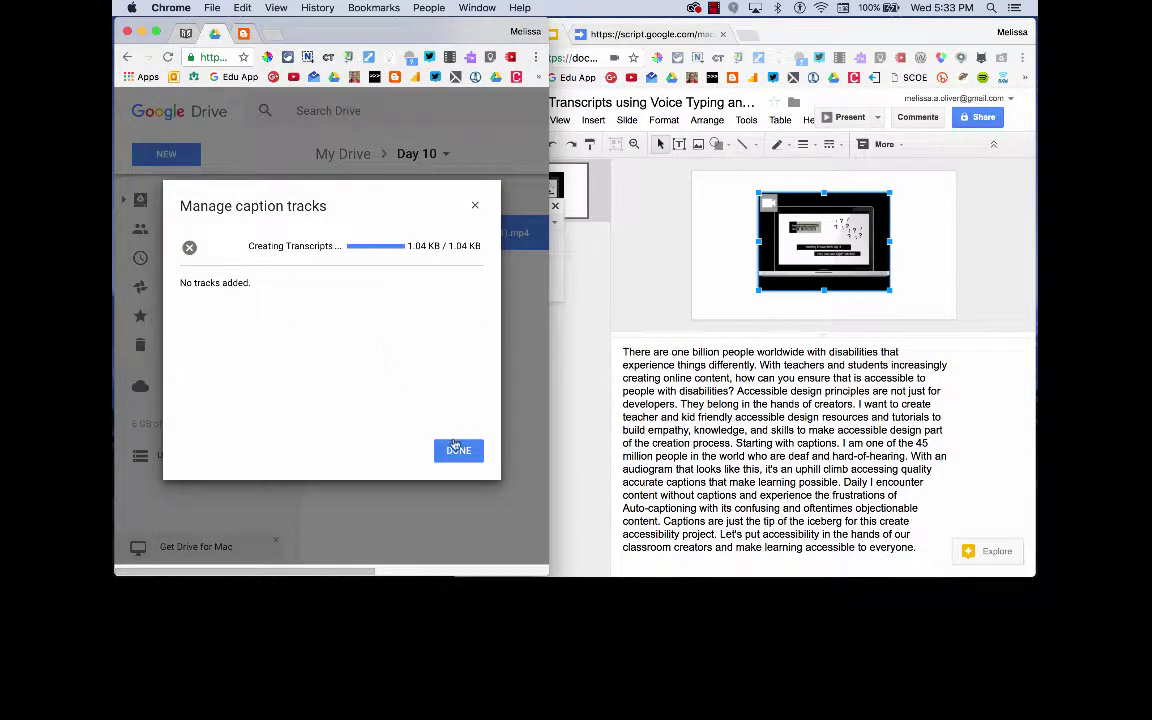
left_click(458, 450)
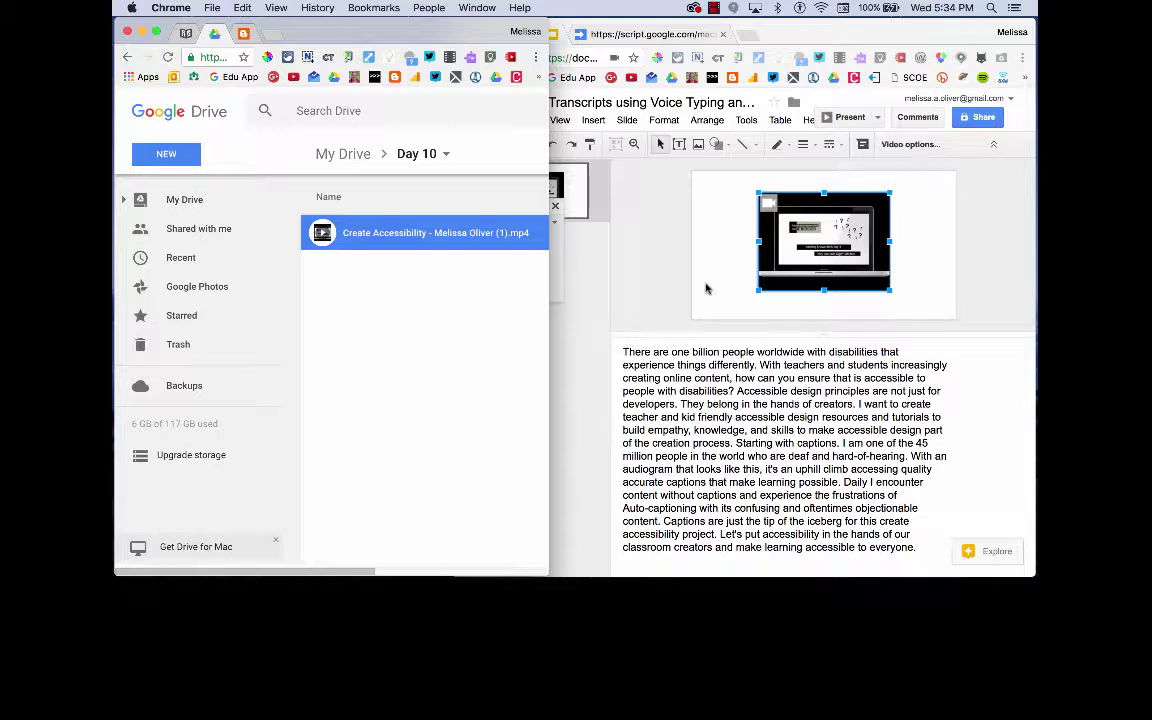
- Present the slide in Google Slides and play the embedded video with captions on, pausing it after about 2 seconds
left_click(705, 288)
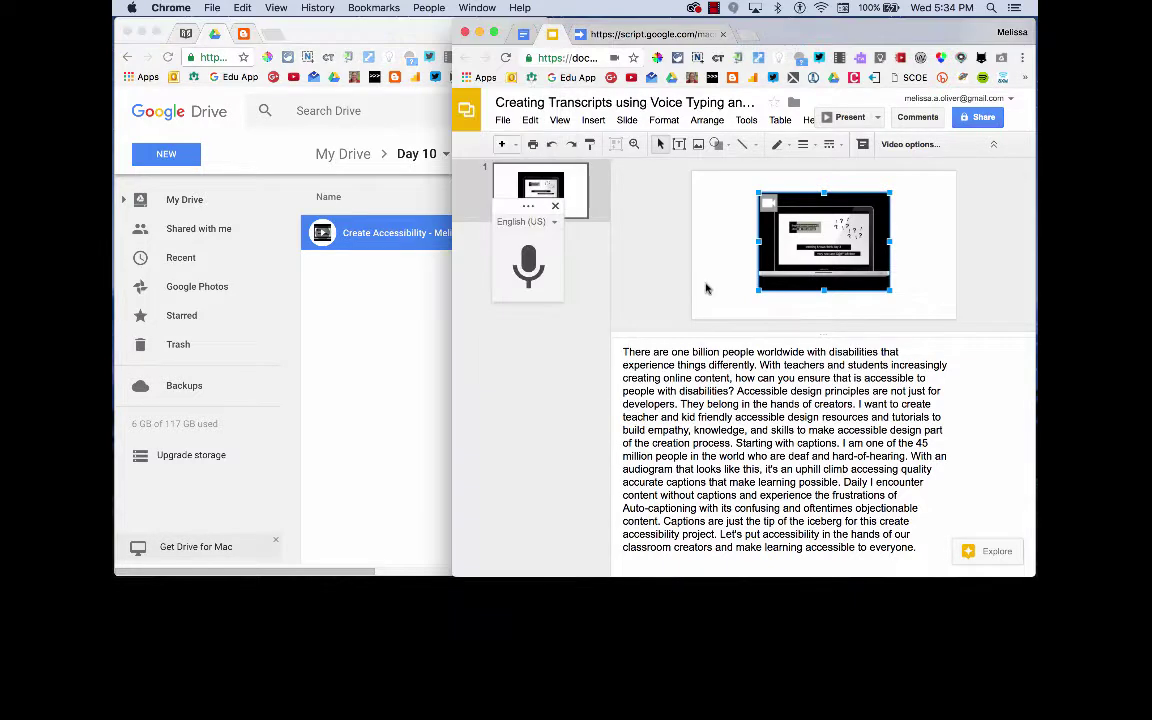
left_click(843, 118)
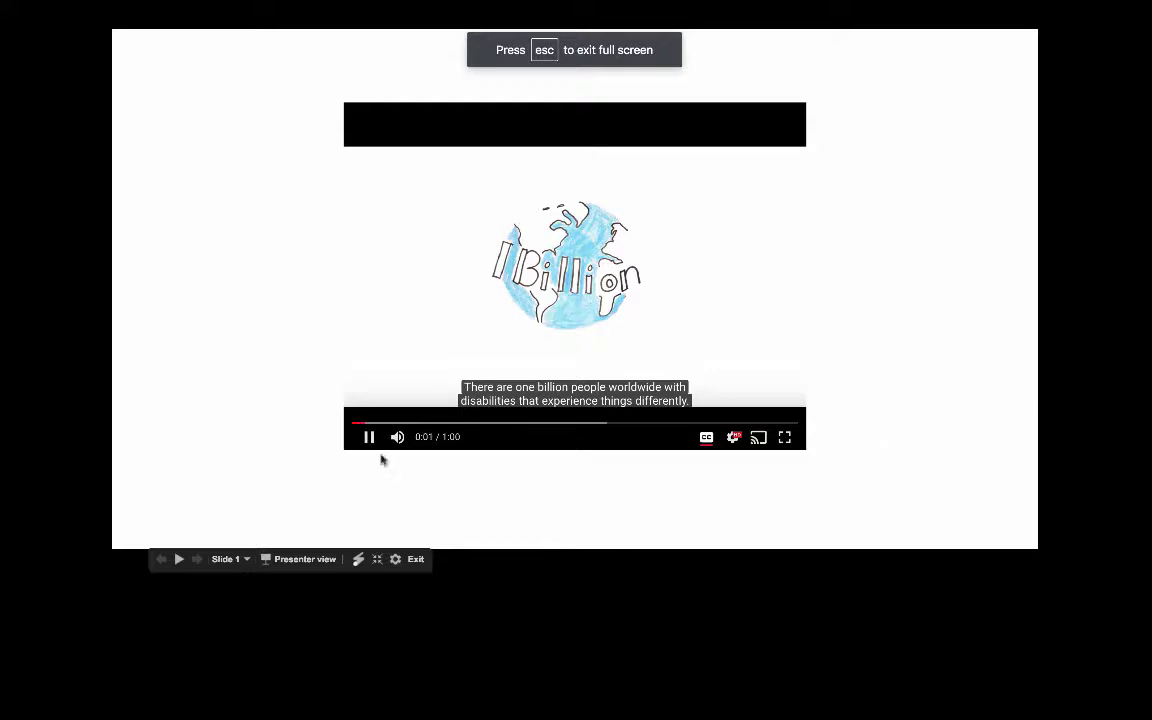
left_click(369, 440)
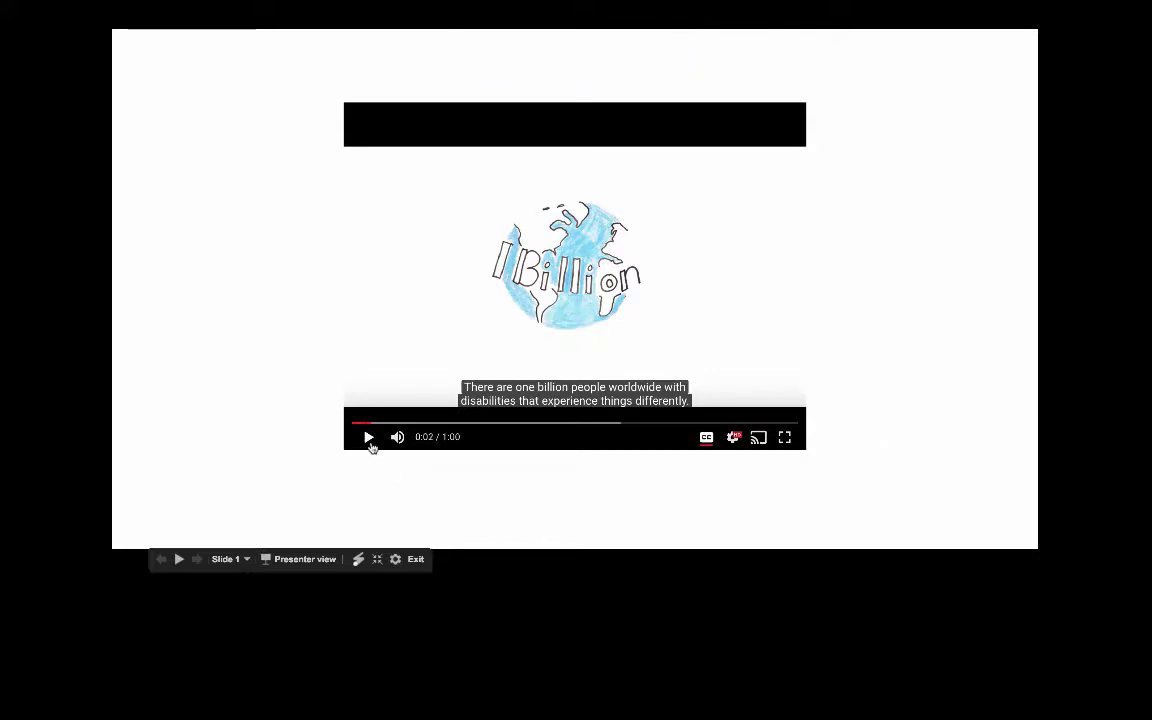